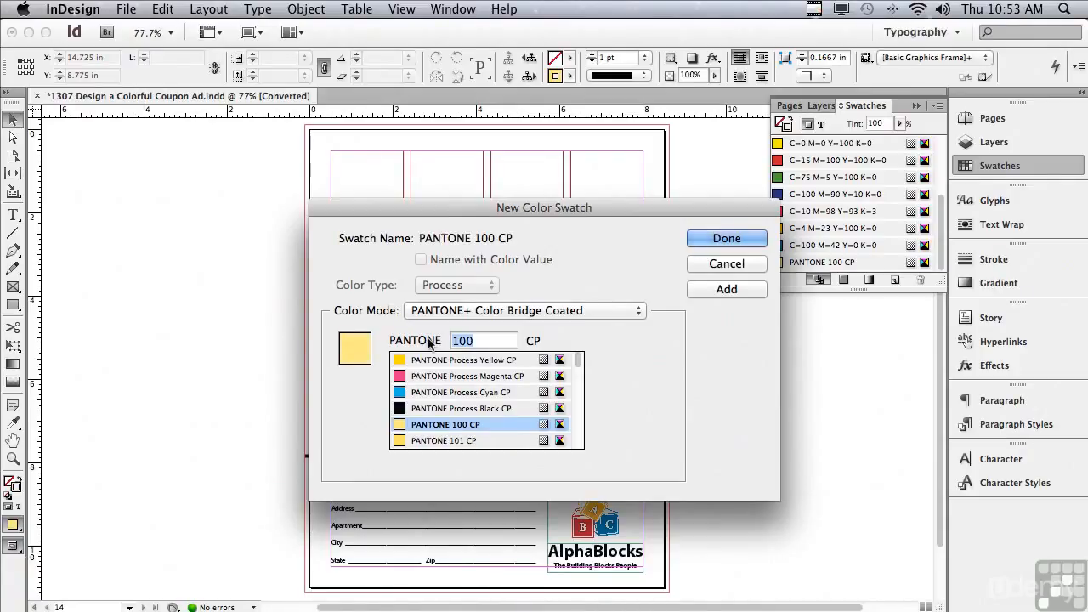
Add PANTONE Orange 021 CP and PANTONE Purple CP from the PANTONE+ Color Bridge Coated library as swatches.
type("021")
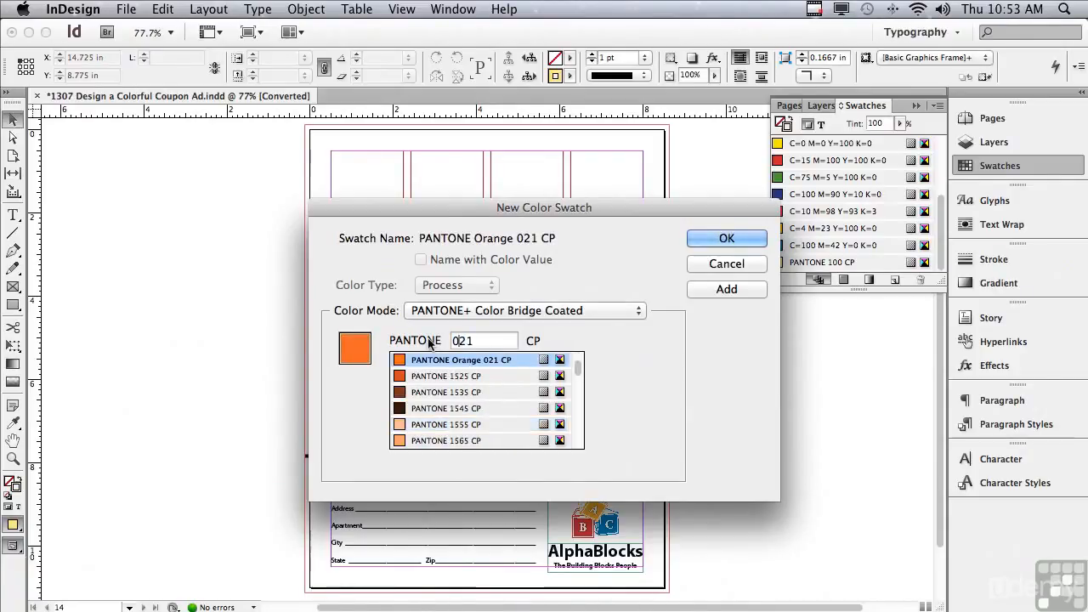
mouse_move(418, 367)
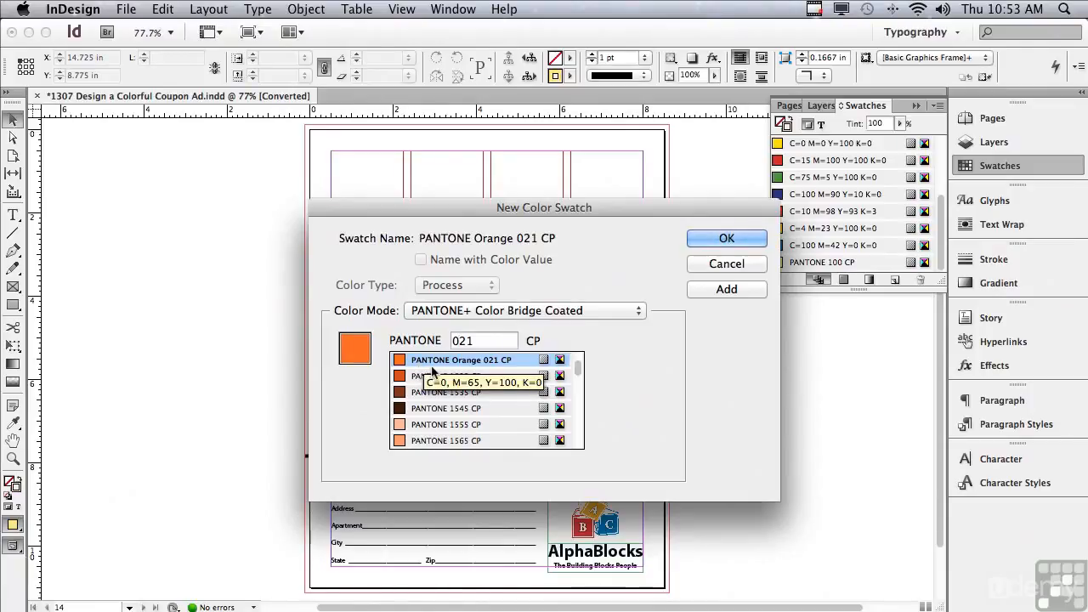
left_click(700, 291)
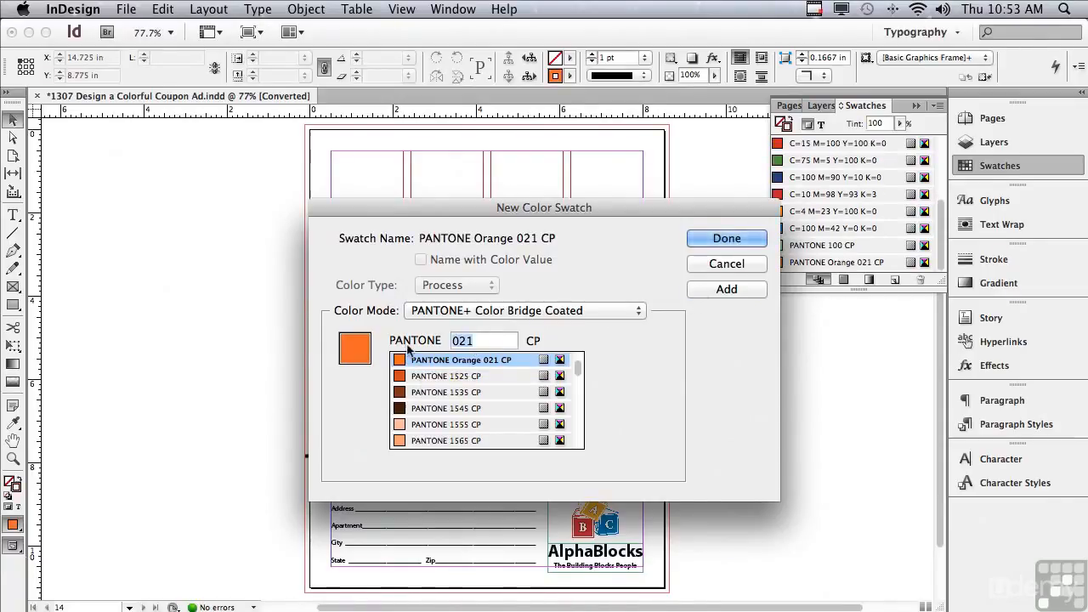
type("Purple")
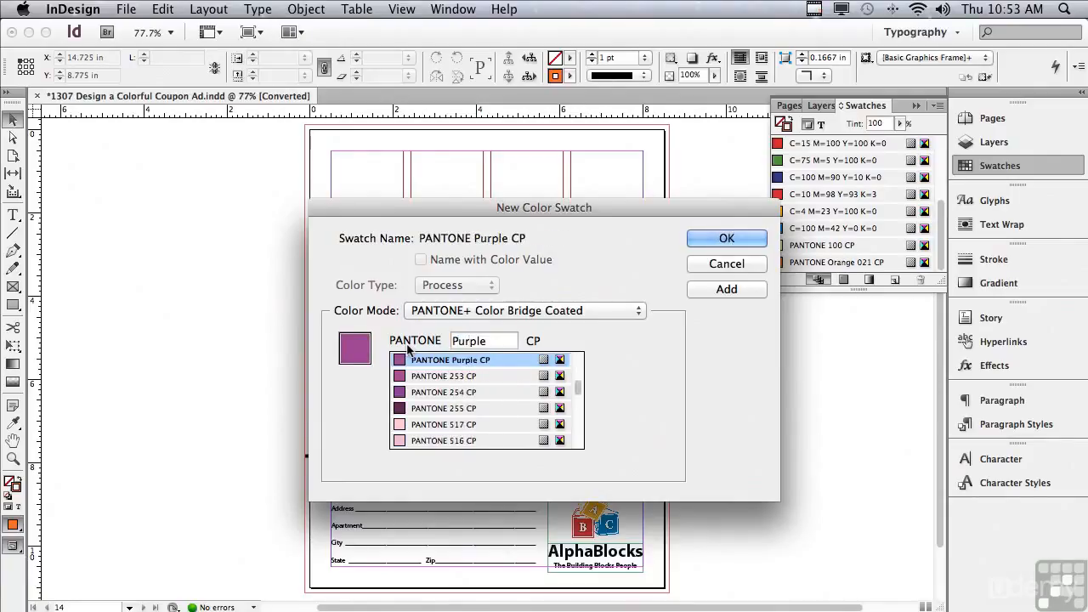
left_click(713, 289)
Add PANTONE 327 CP from the PANTONE+ Color Bridge Coated library as a swatch.
left_click_drag(489, 341, 410, 331)
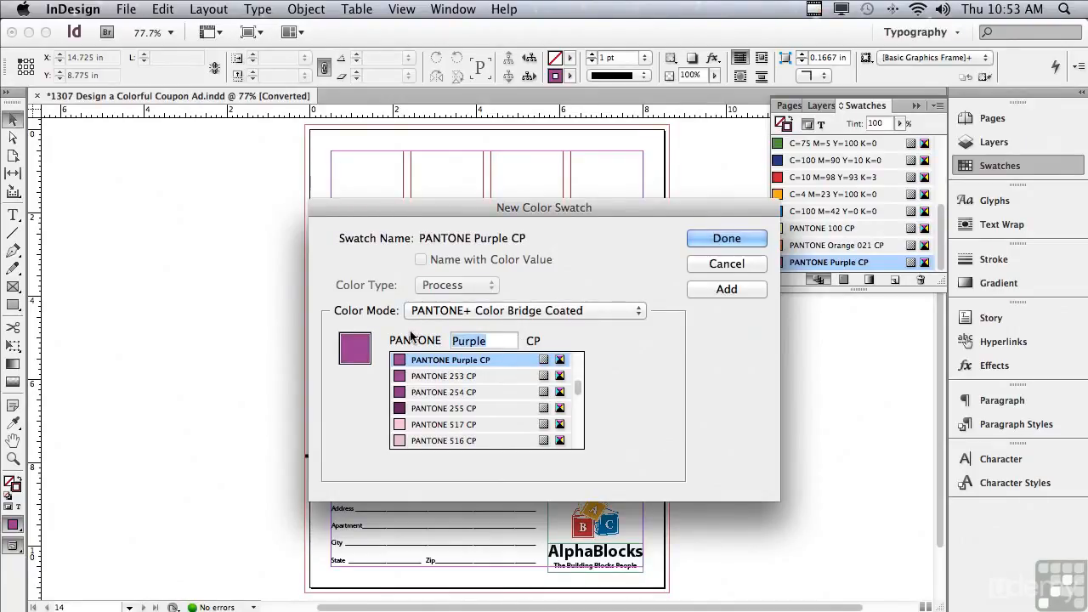
type("320")
key("BackSpace")
type("7")
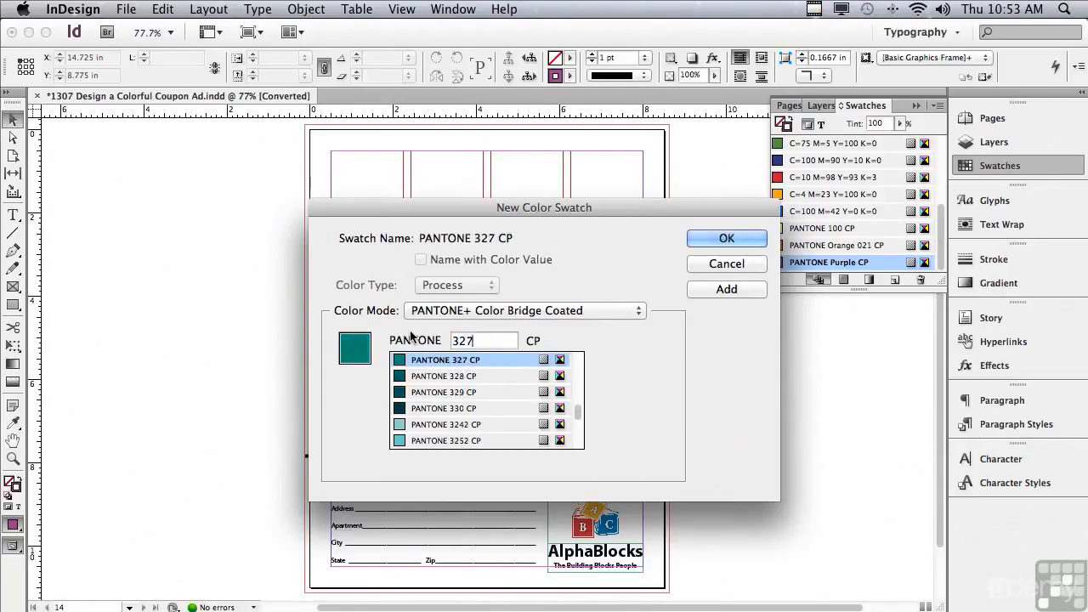
left_click(691, 291)
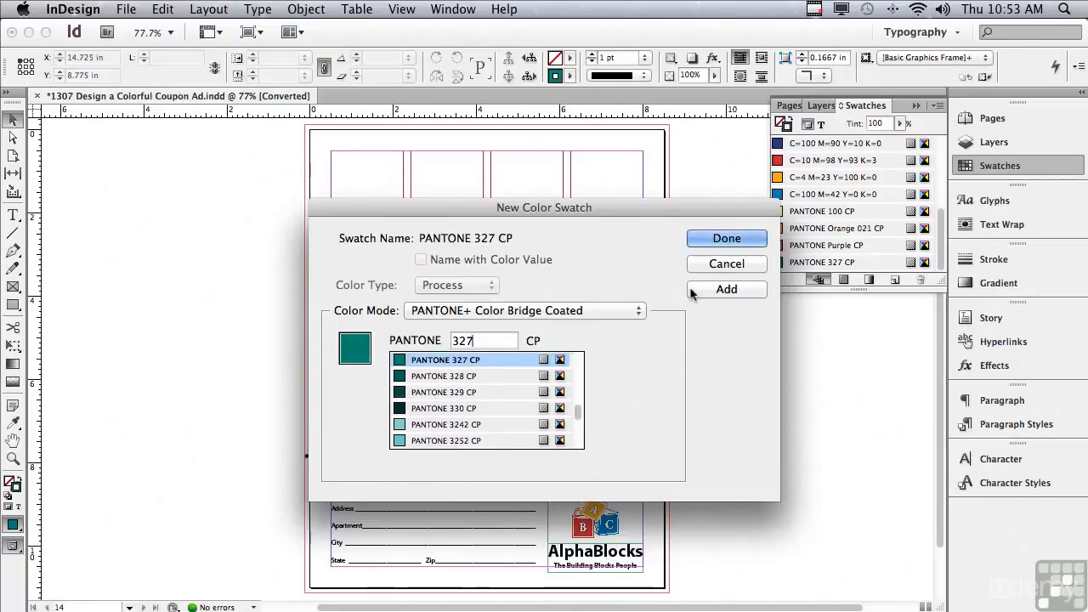
Add PANTONE Green CP from the same library as the last Pantone swatch and finish creating swatches.
left_click_drag(487, 344, 453, 341)
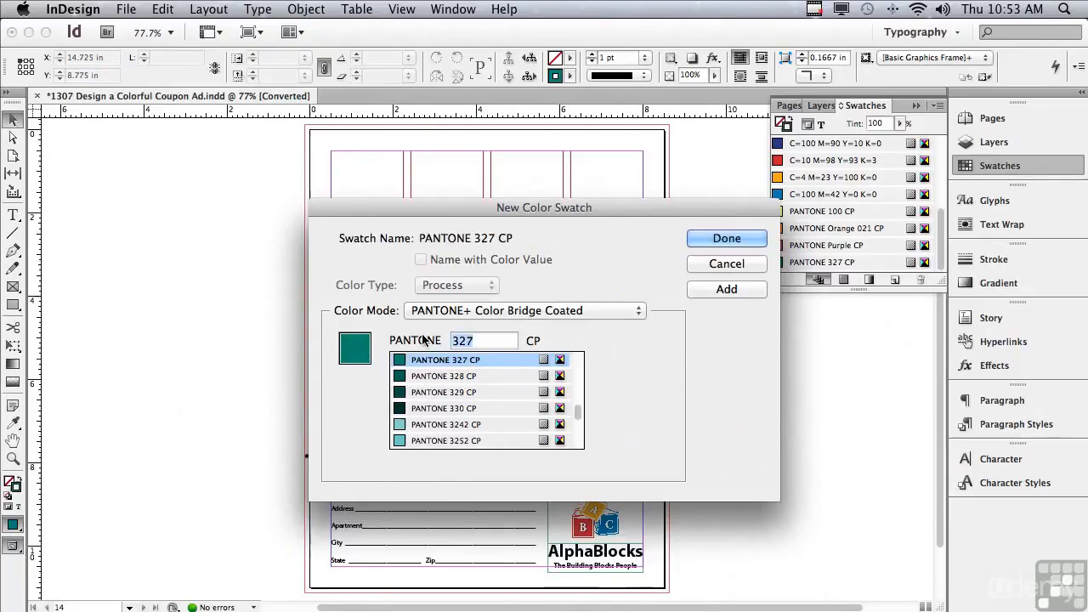
type("Green")
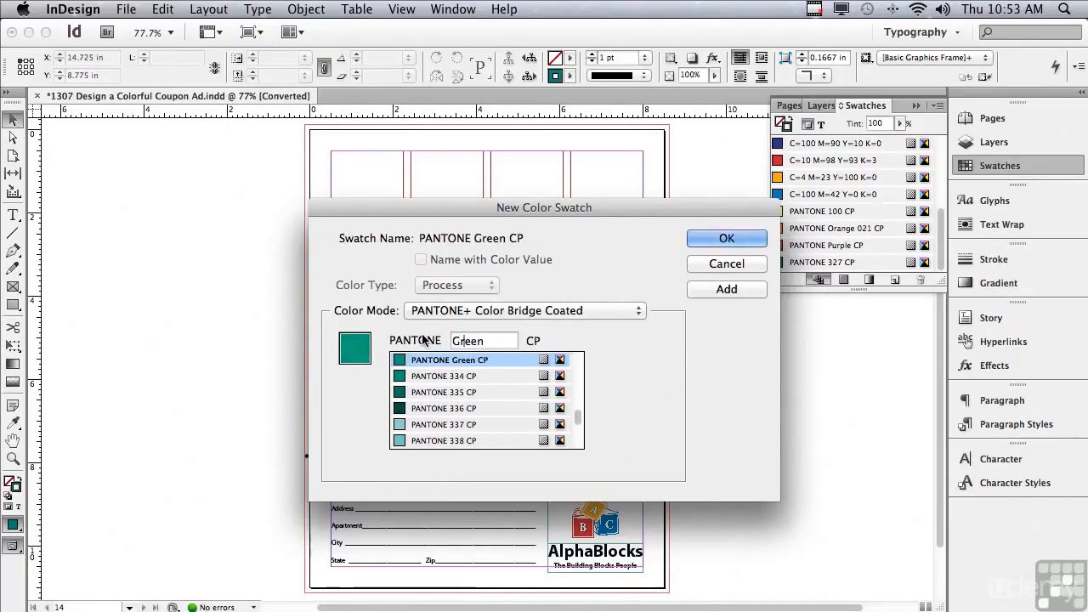
left_click(424, 360)
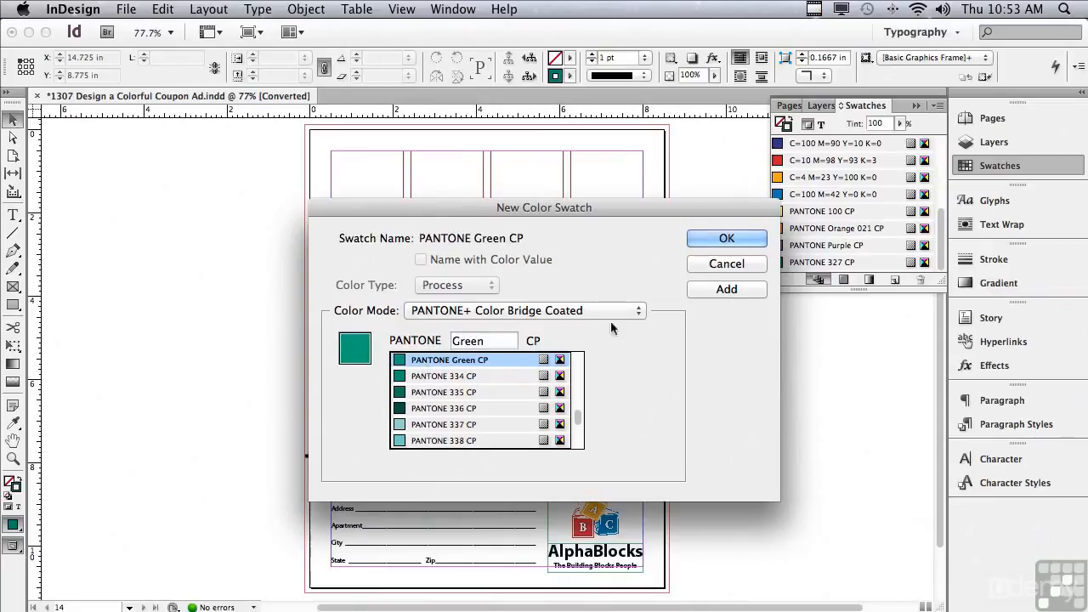
left_click(715, 238)
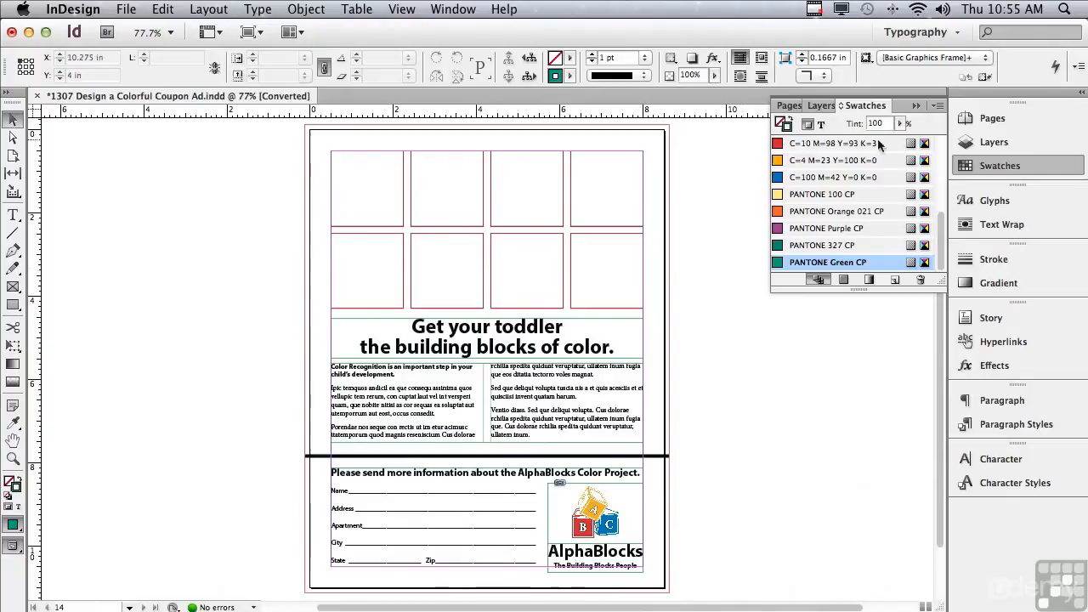
Create a red CMYK process swatch with Cyan 10, Magenta 98, Yellow 93 and Black 3, keeping the swatch dialog open.
left_click(937, 105)
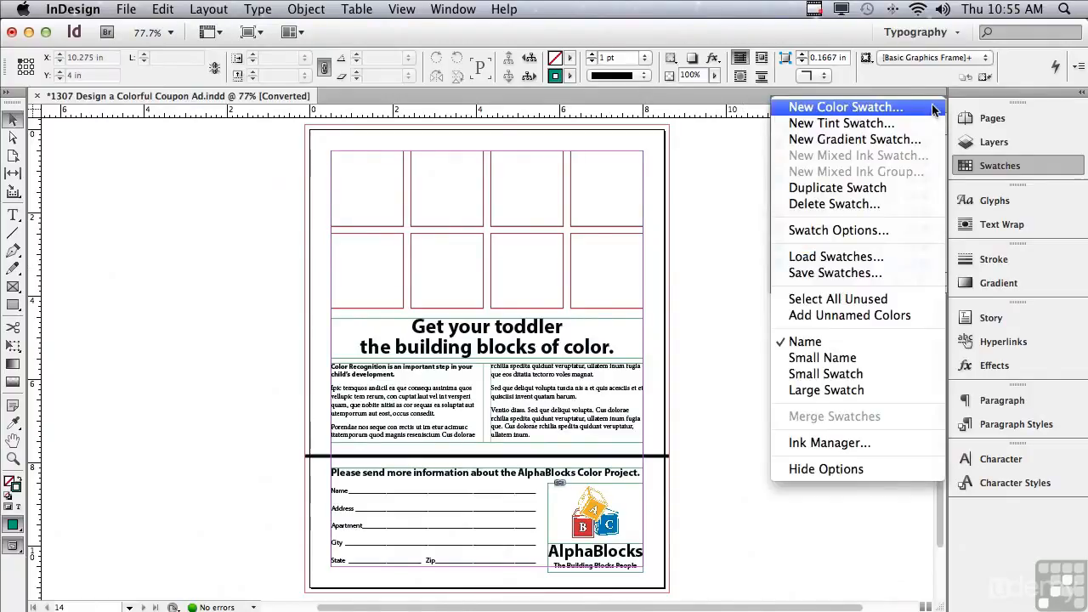
left_click(853, 113)
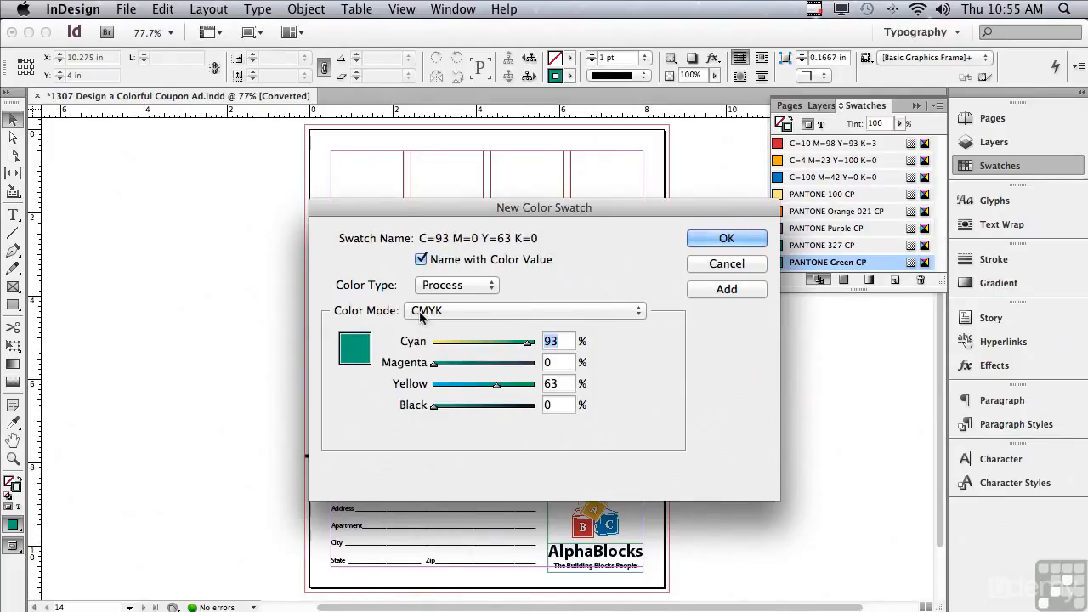
type("10")
key("Tab")
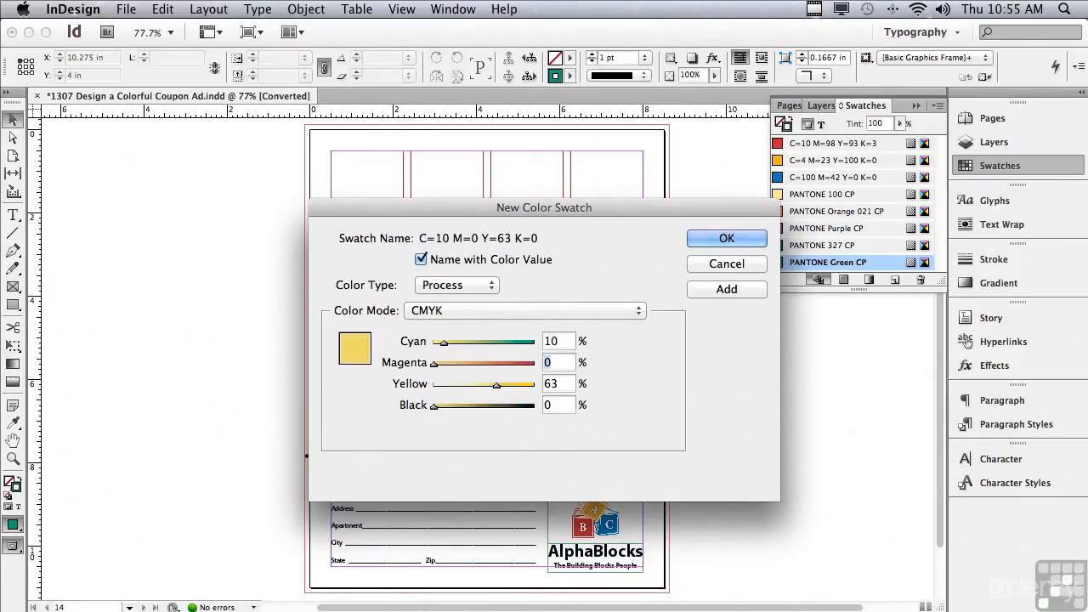
type("98")
key("Tab")
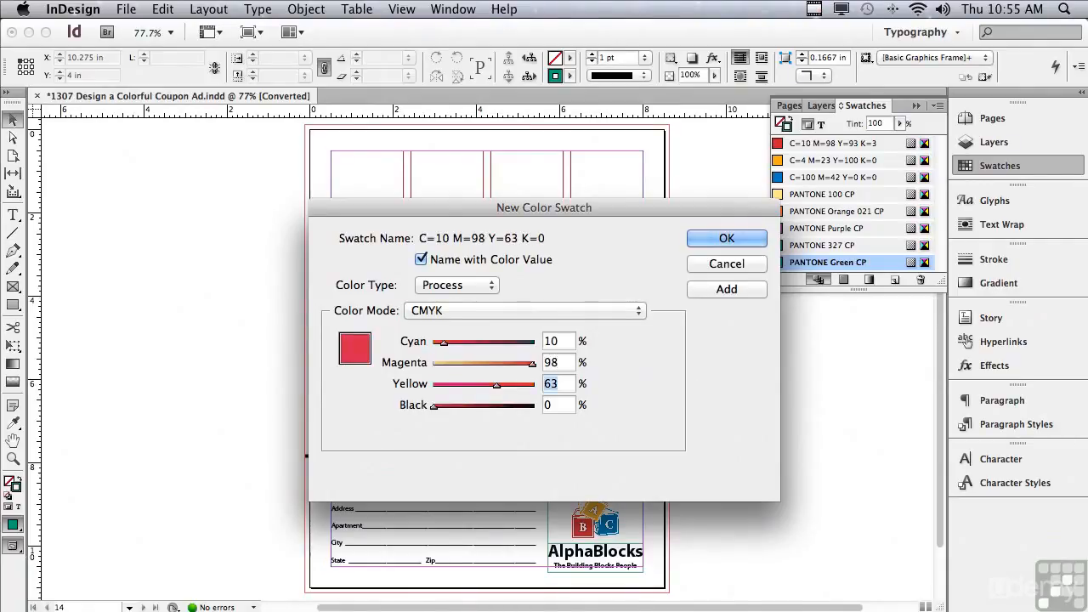
type("93")
key("Tab")
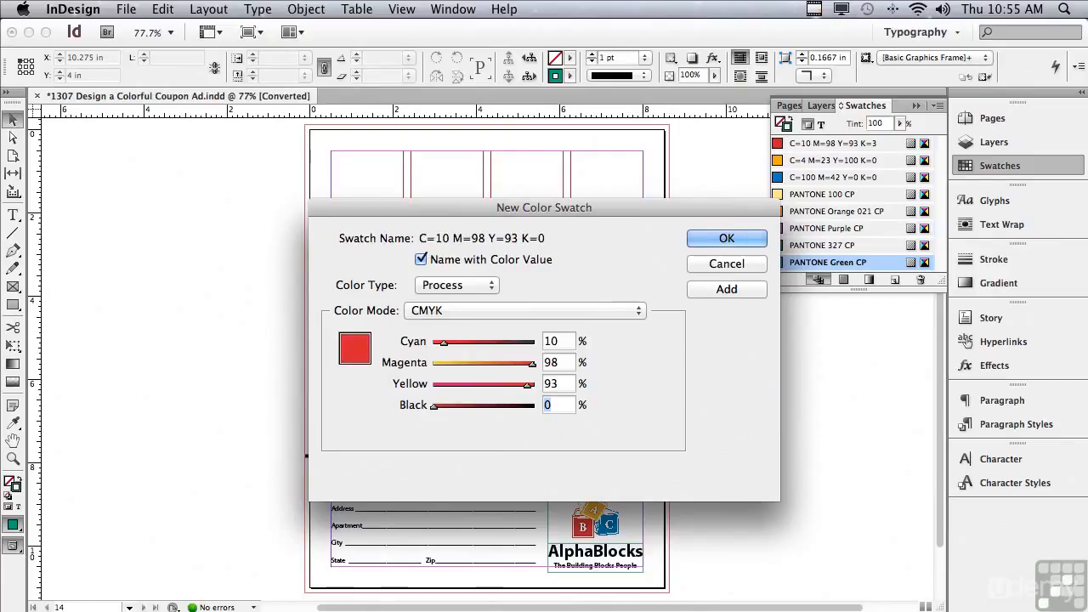
type("3")
left_click(690, 289)
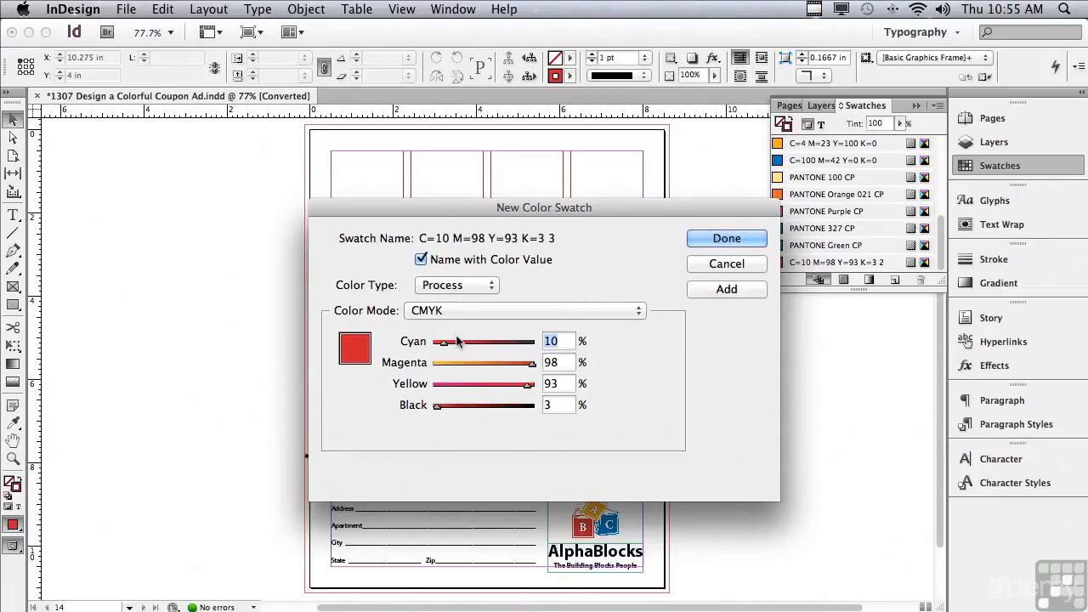
Add a yellow-orange CMYK process swatch with Cyan 4, Magenta 23, Yellow 100 and Black 0.
type("4")
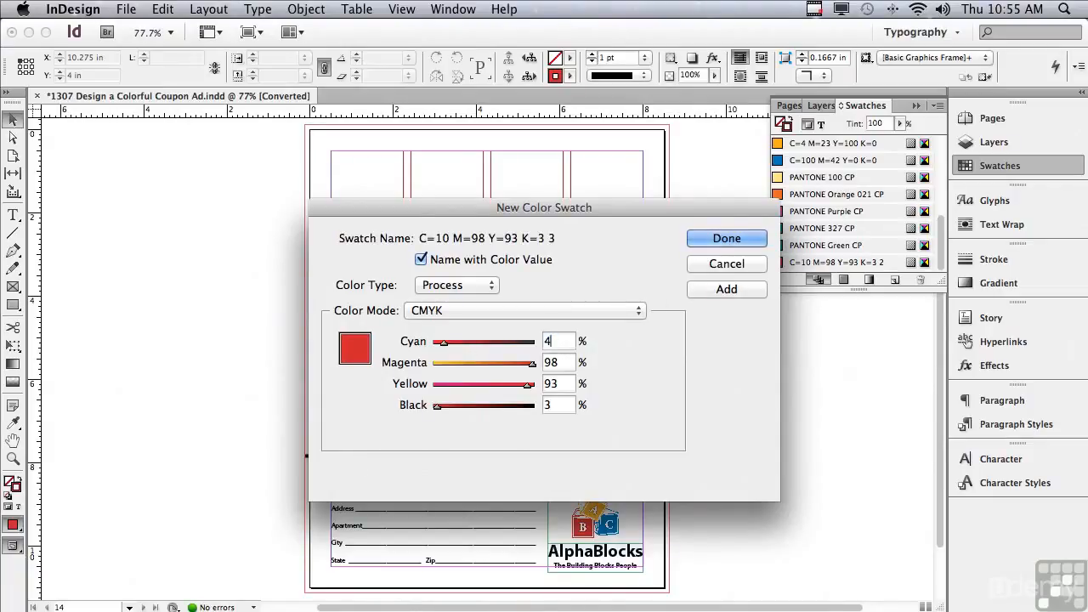
key("Tab")
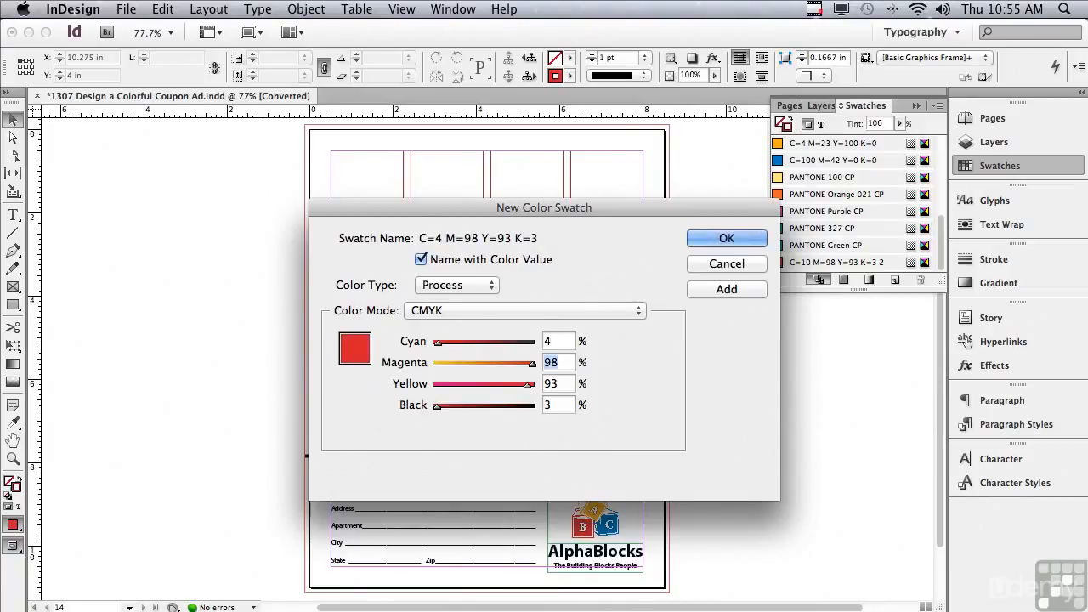
type("23")
key("Tab")
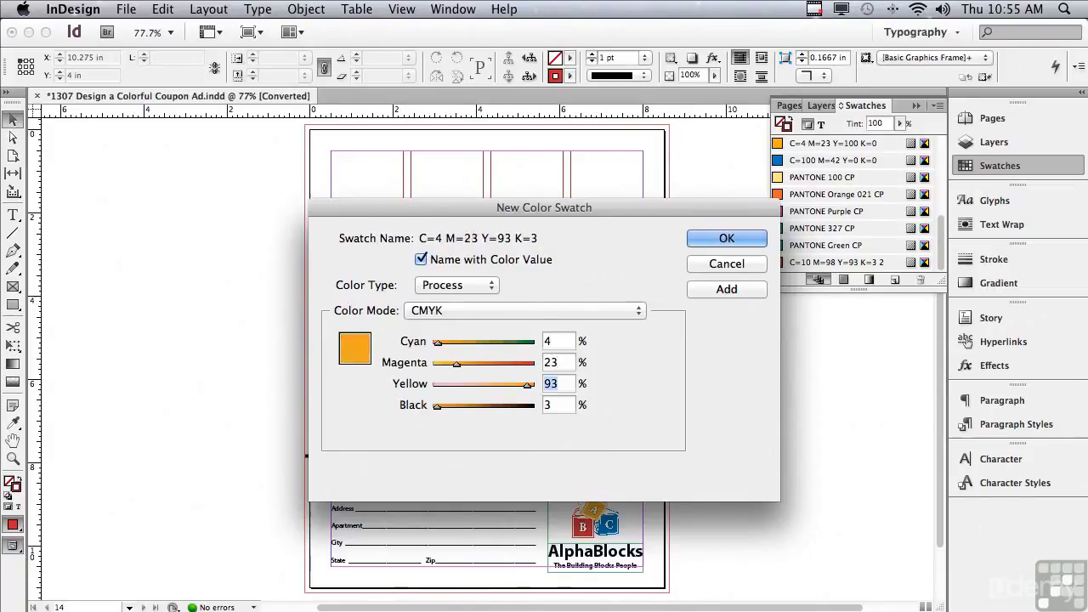
type("100")
key("Tab")
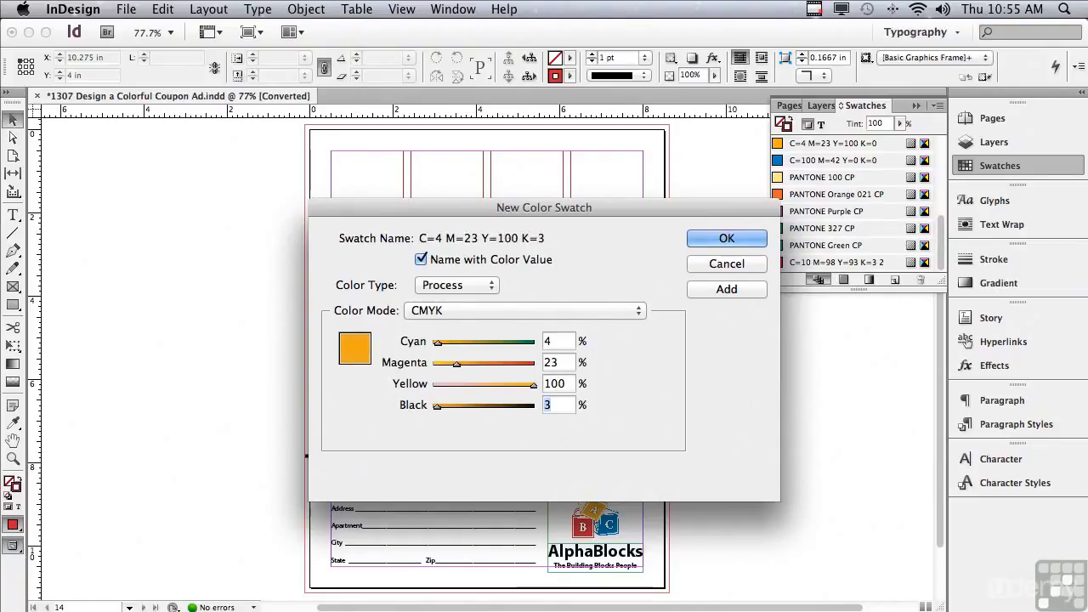
type("0")
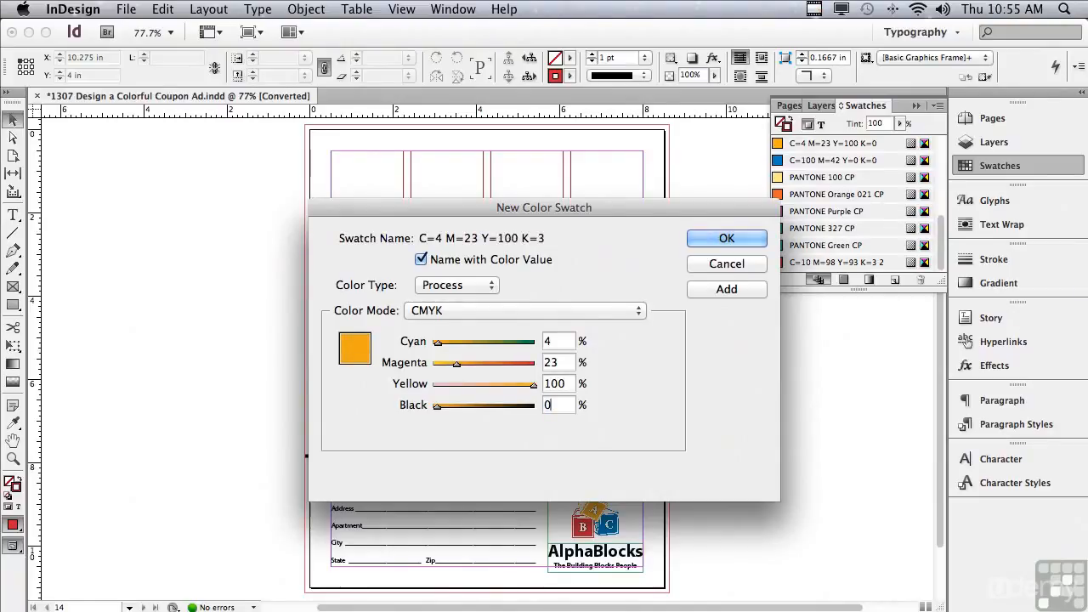
left_click(724, 288)
Create a blue CMYK process swatch with Cyan 100, Magenta 42, Yellow 0 and Black 0, and close the swatch dialog.
left_click_drag(561, 343, 520, 336)
type("100")
key("Tab")
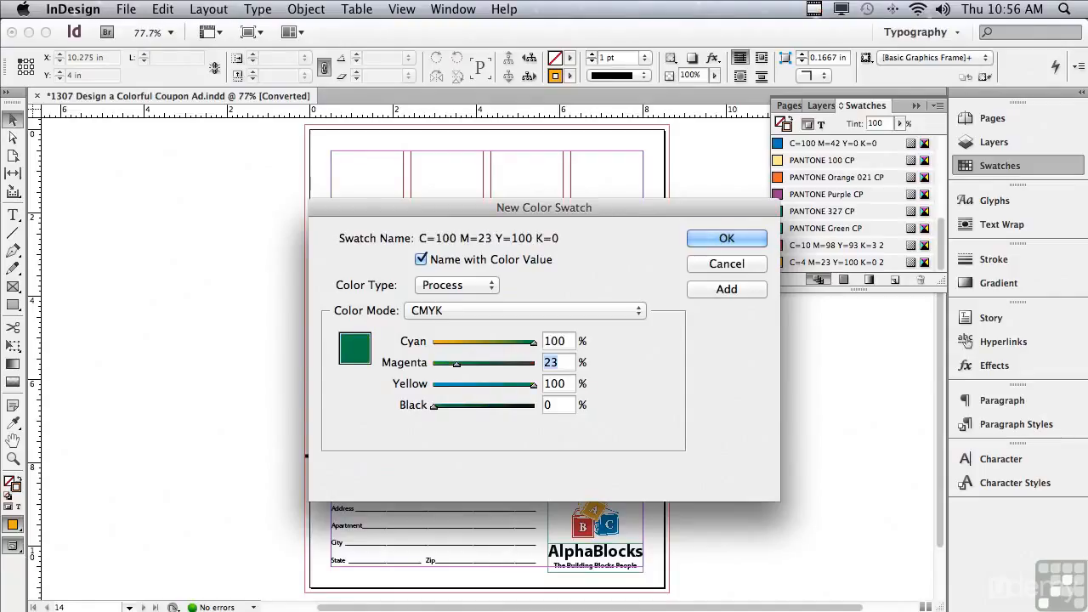
type("42")
key("Tab")
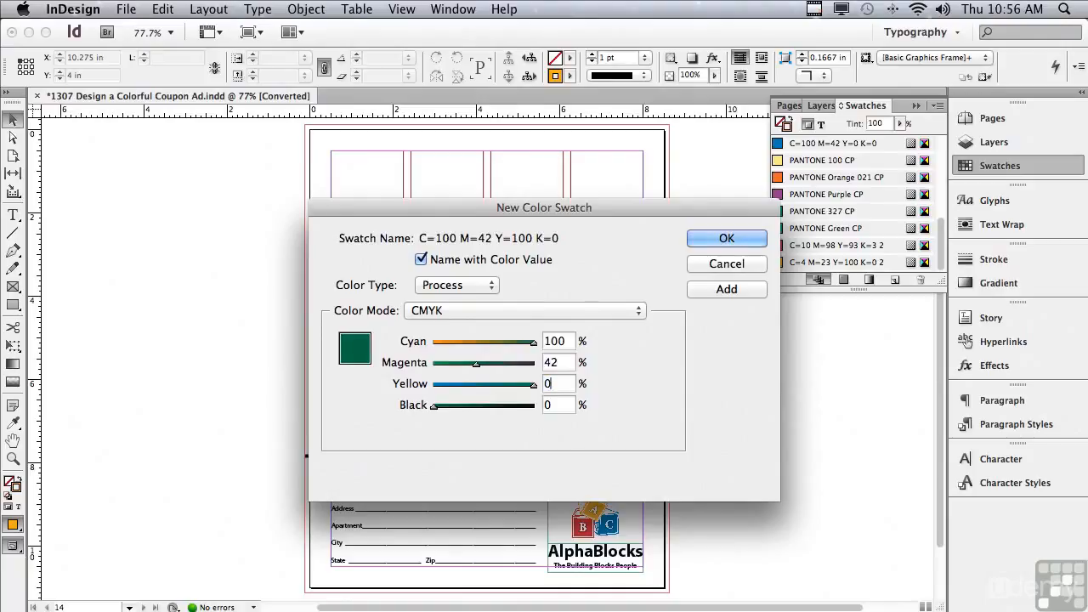
type("0")
key("Tab")
type("0")
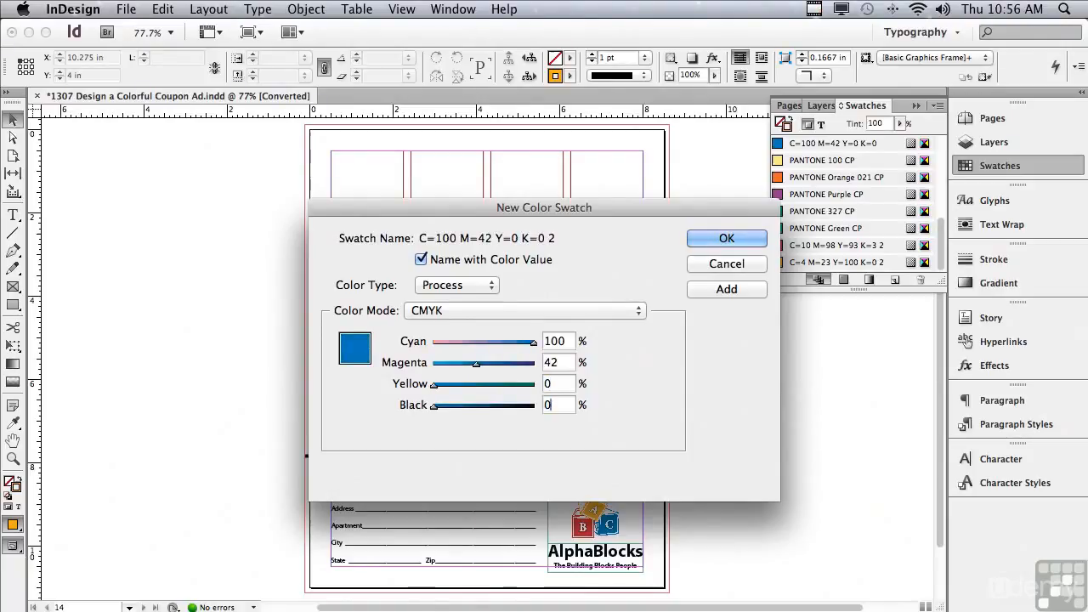
left_click(690, 241)
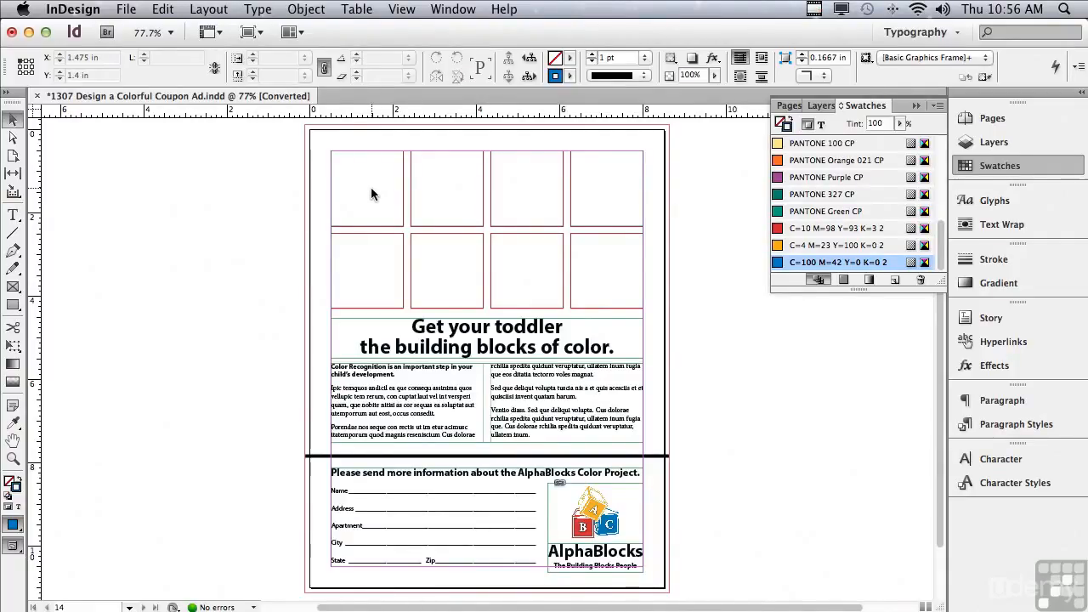
Fill the four upper-row squares, in order, with PANTONE 100, Orange 021, Purple and 327 CP.
left_click(777, 148)
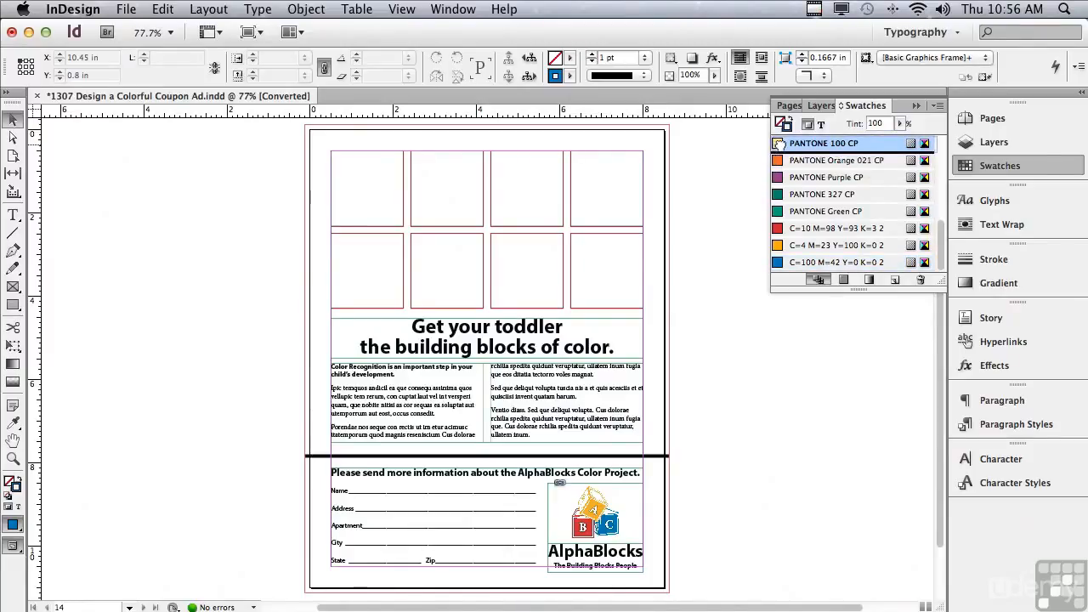
left_click_drag(778, 144, 364, 191)
left_click_drag(779, 162, 448, 181)
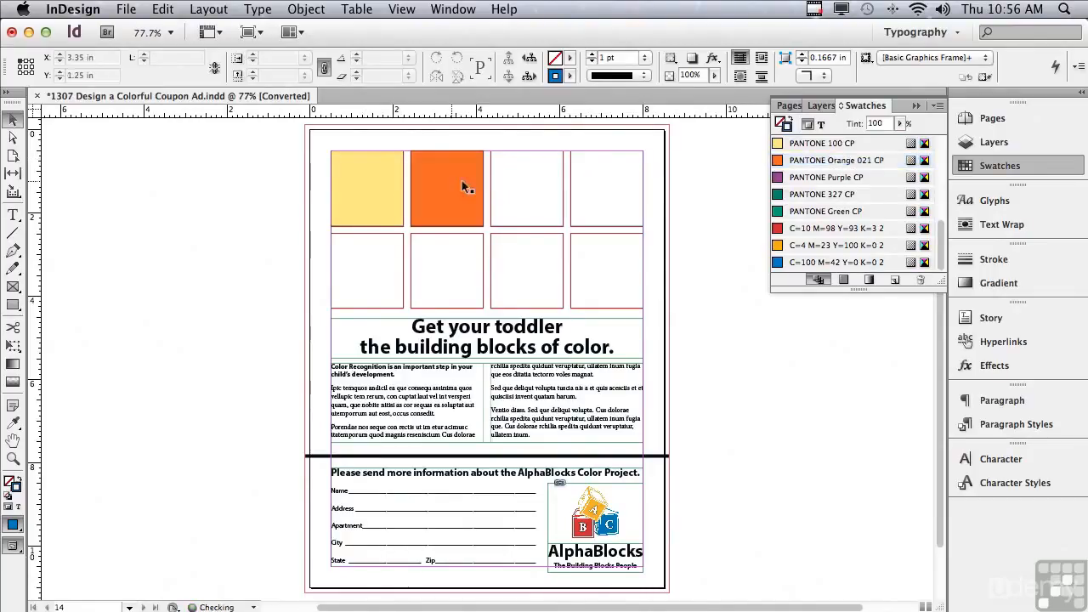
left_click_drag(777, 179, 517, 187)
left_click_drag(778, 193, 597, 179)
Fill the four lower-row squares, in order, with PANTONE Green CP and the new red, yellow-orange and blue CMYK swatches.
left_click_drag(778, 213, 368, 268)
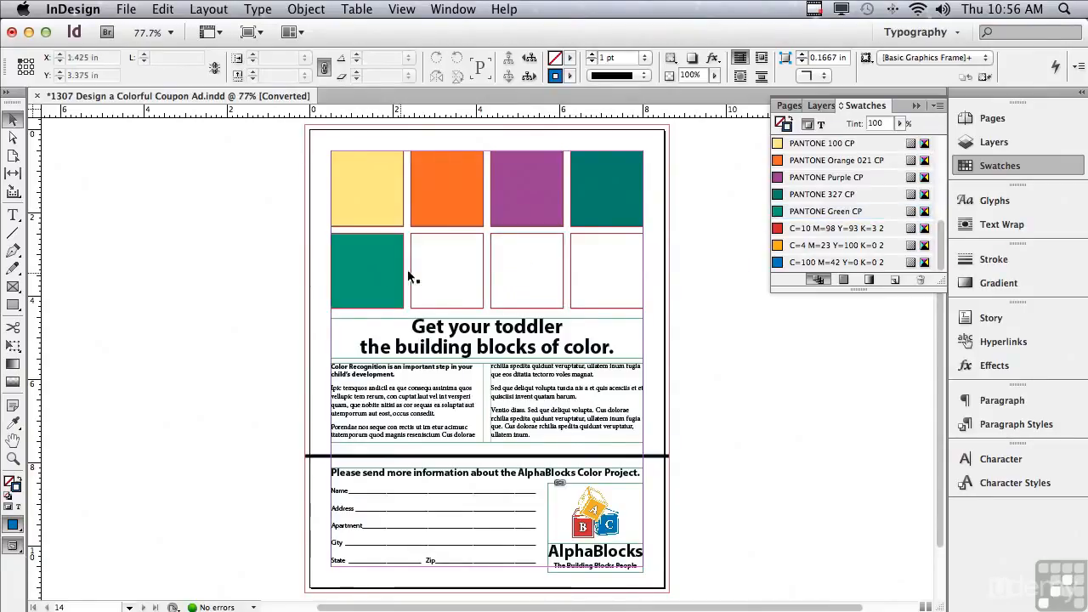
left_click(807, 230)
left_click_drag(807, 230, 467, 253)
left_click_drag(807, 245, 529, 252)
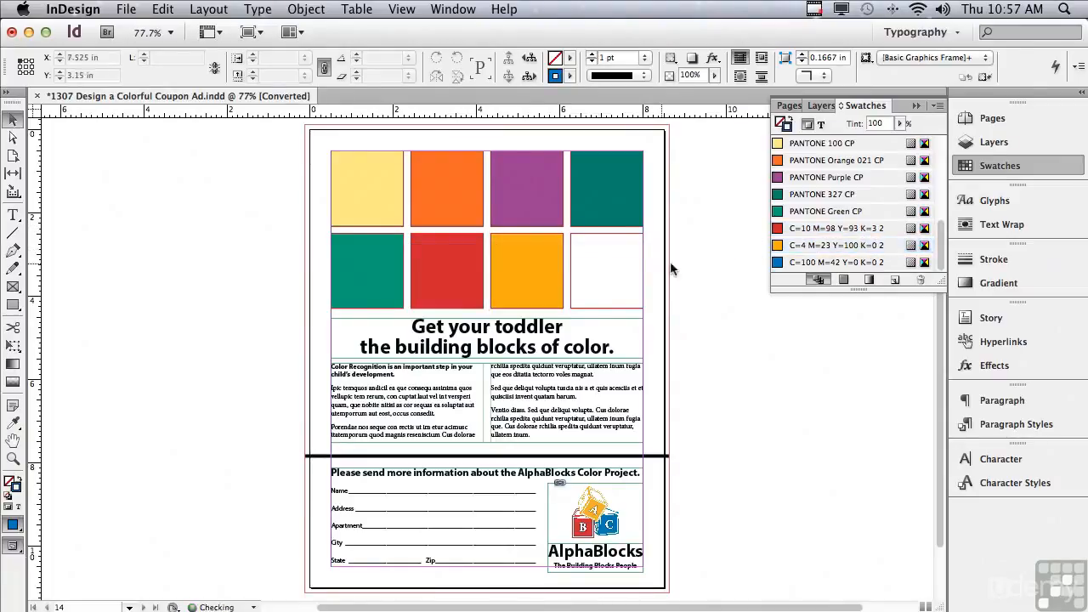
left_click(795, 261)
left_click_drag(794, 262, 616, 261)
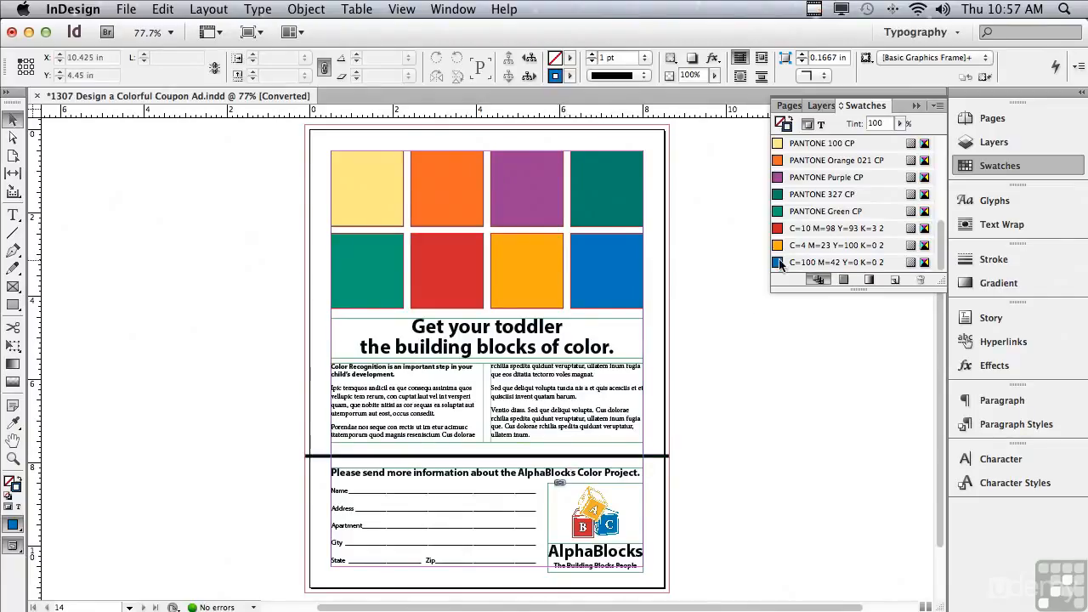
Color the thick black horizontal rule above the coupon form with the blue C=100 M=42 Y=0 K=0 2 swatch.
left_click_drag(778, 266, 598, 460)
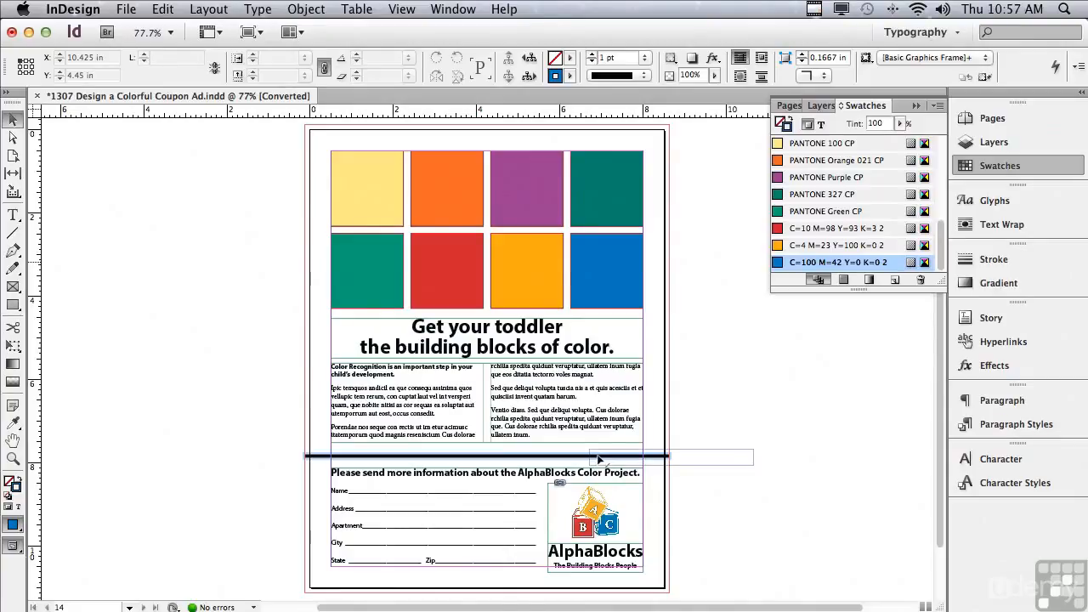
left_click_drag(598, 460, 599, 460)
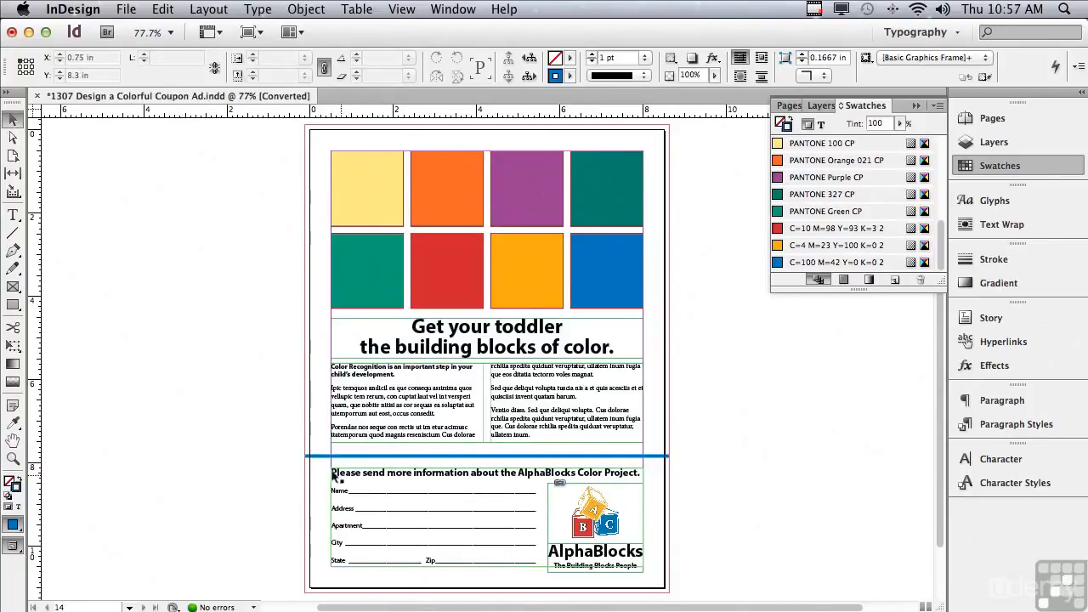
Change the stroke type of the blue horizontal rule above the coupon form to the customizable Dashed style.
left_click(13, 458)
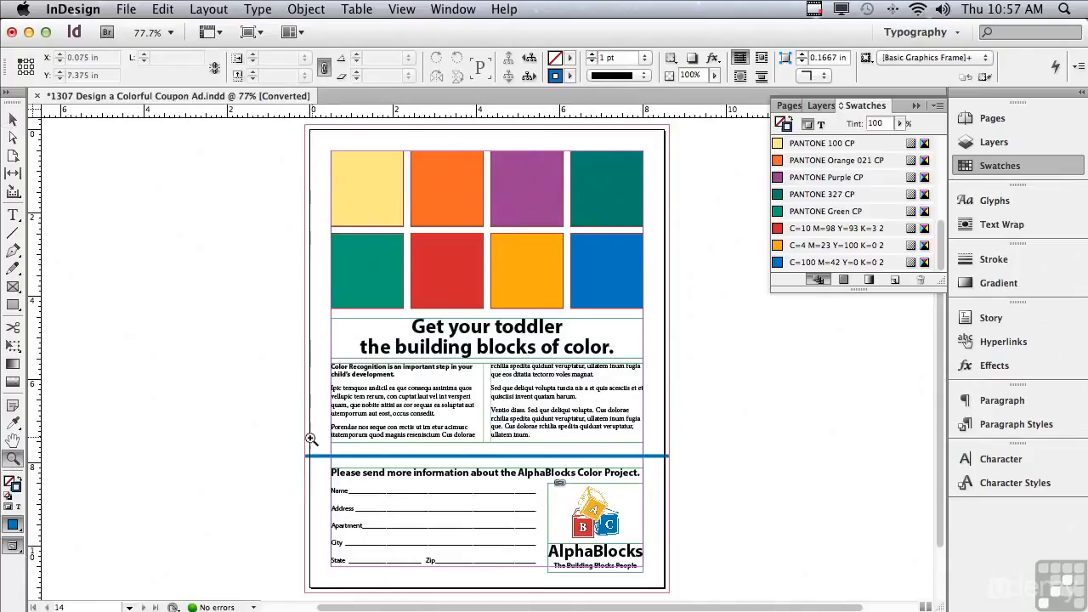
left_click_drag(293, 439, 684, 596)
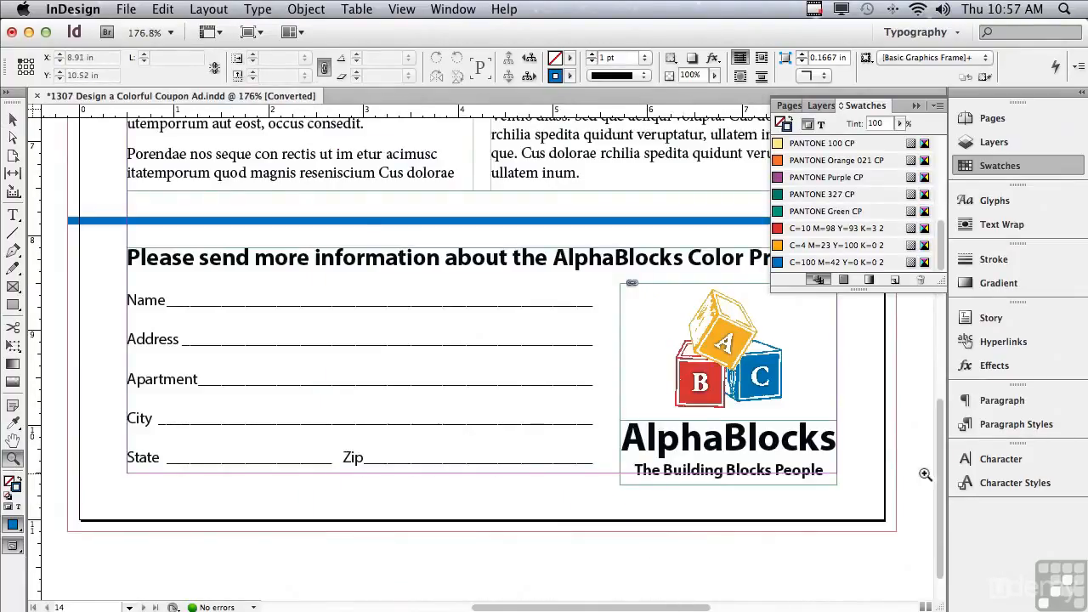
left_click_drag(939, 468, 939, 425)
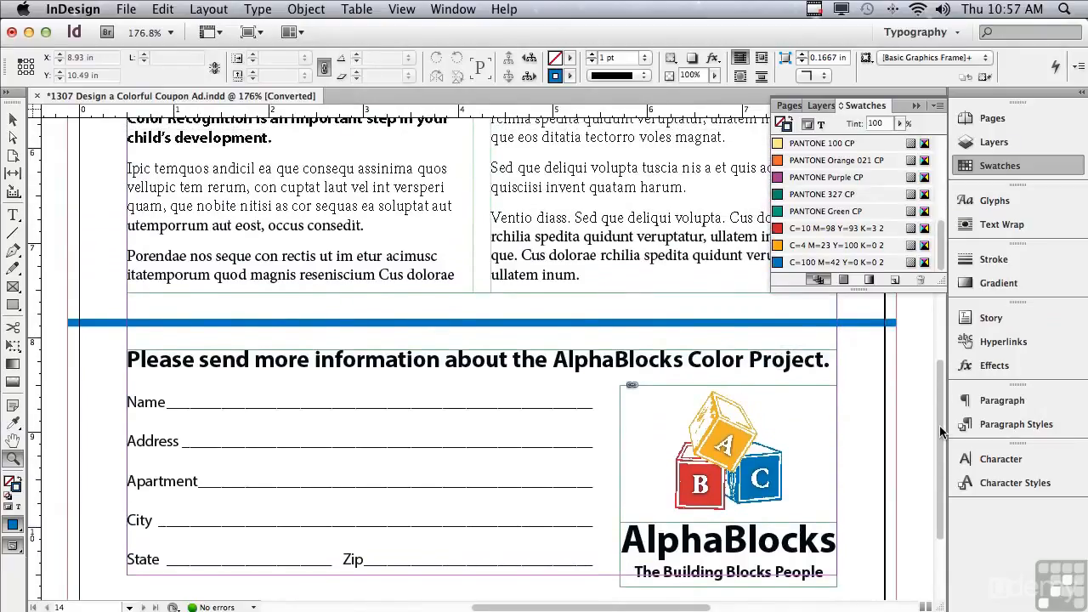
left_click(13, 121)
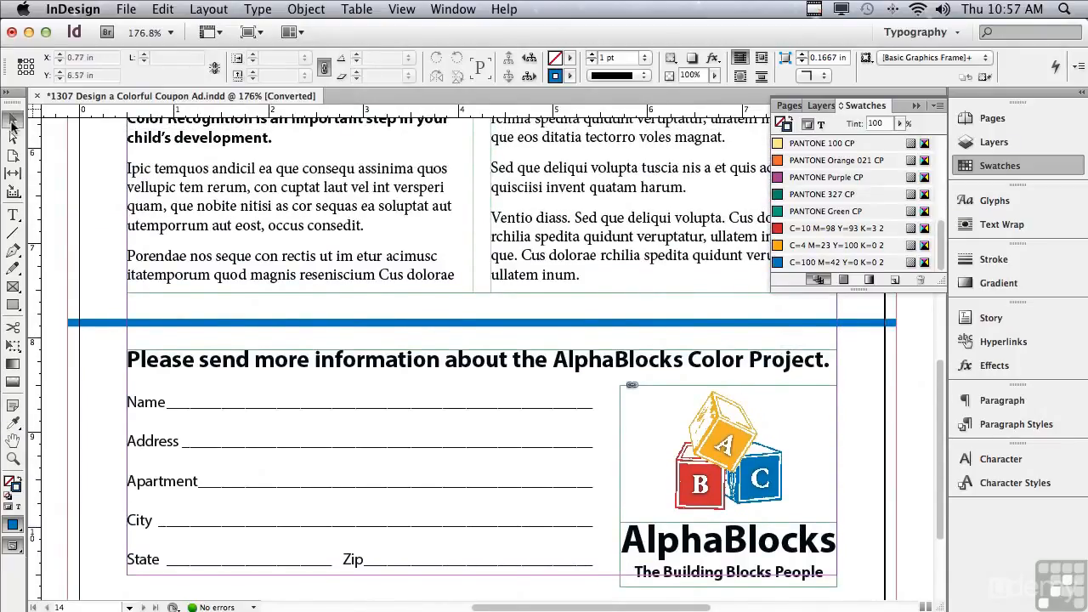
left_click(91, 324)
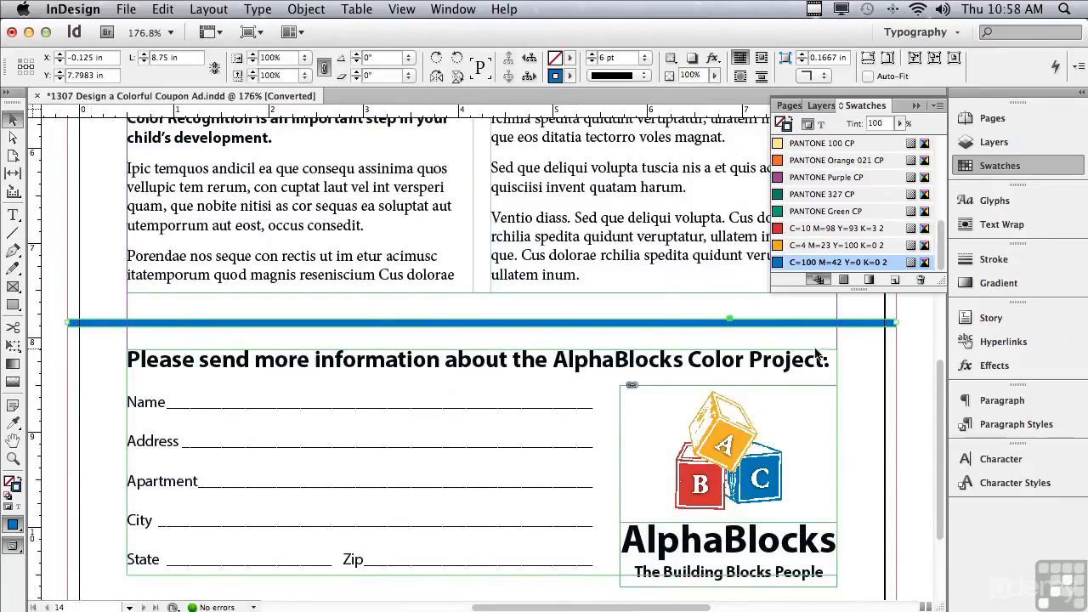
left_click(1003, 261)
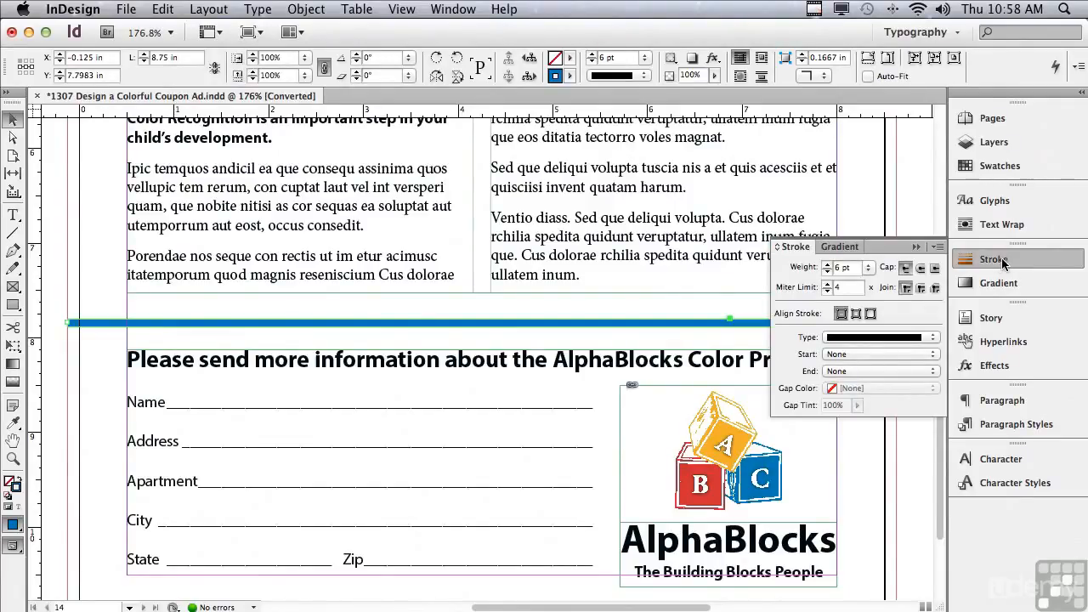
left_click(886, 340)
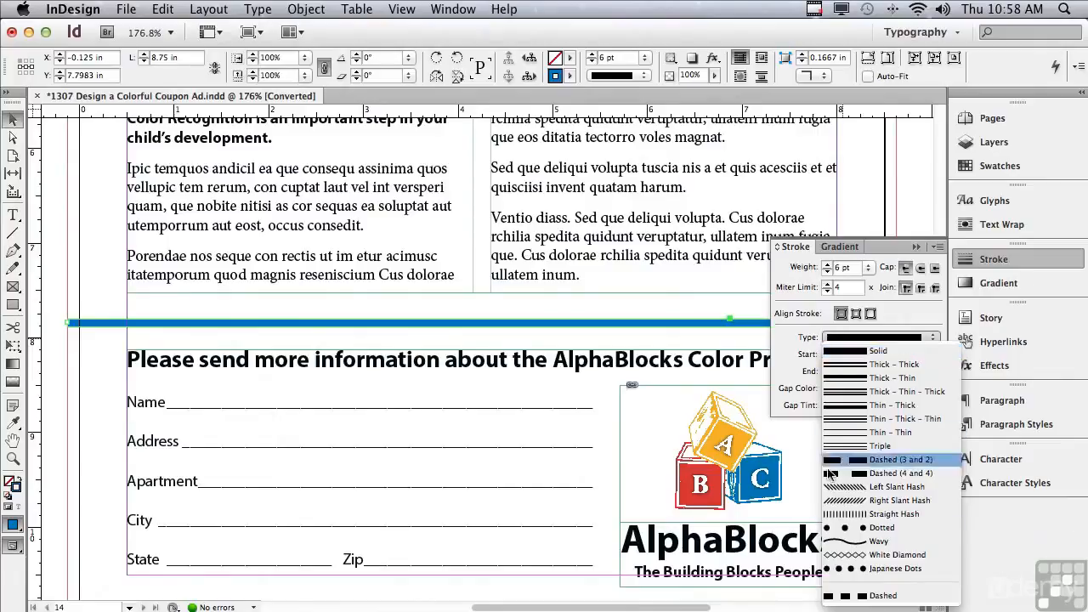
left_click(830, 596)
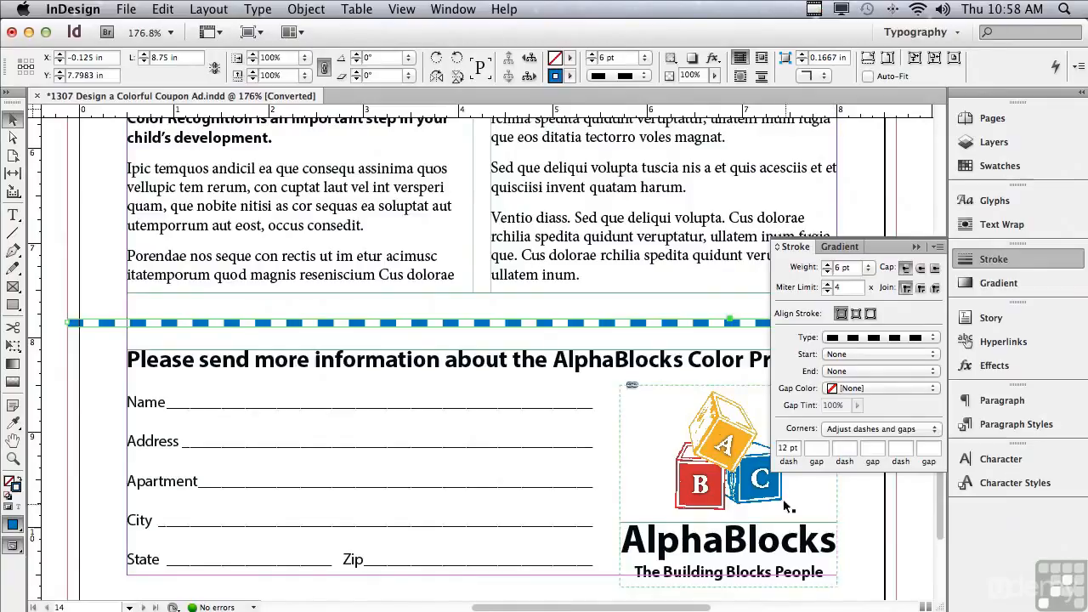
Set the rule's dash pattern to a 12 pt first gap, a 0 pt second dash and a 12 pt second gap.
left_click(815, 449)
type("12")
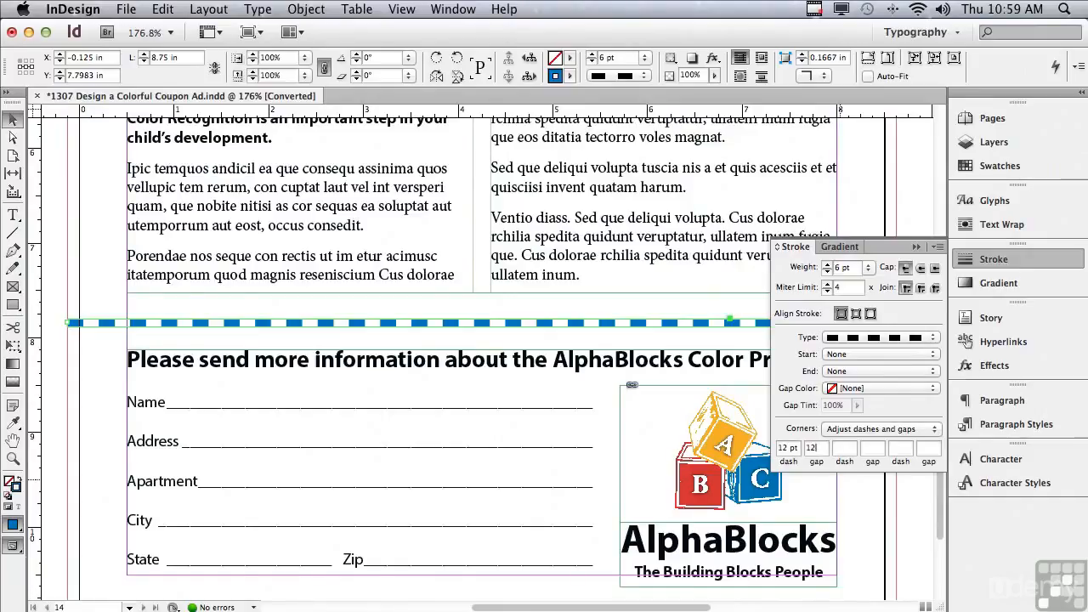
left_click(848, 448)
type("0")
left_click(870, 447)
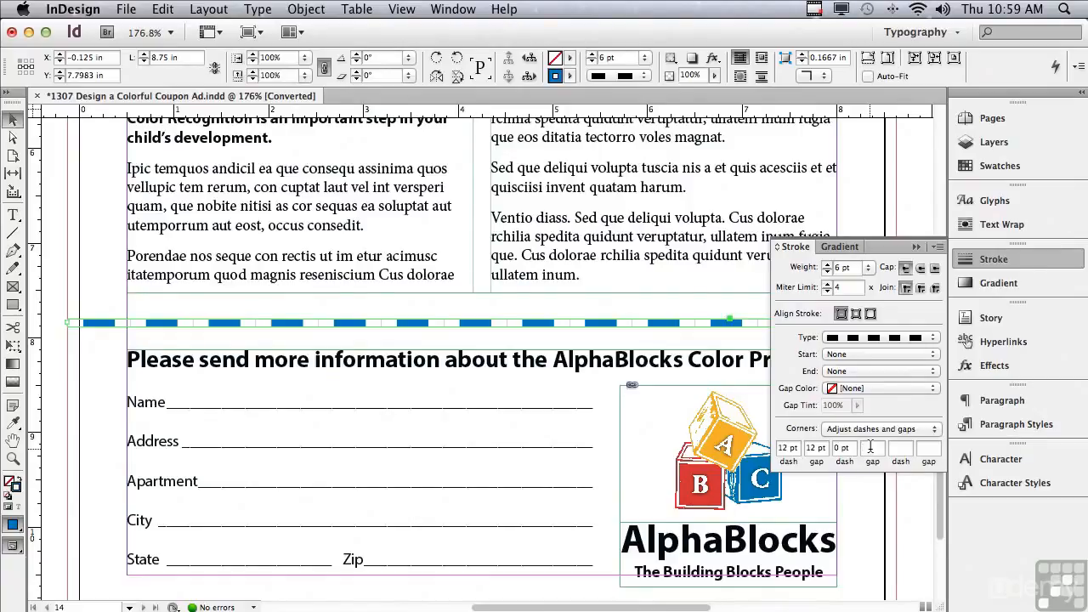
type("12")
left_click(892, 448)
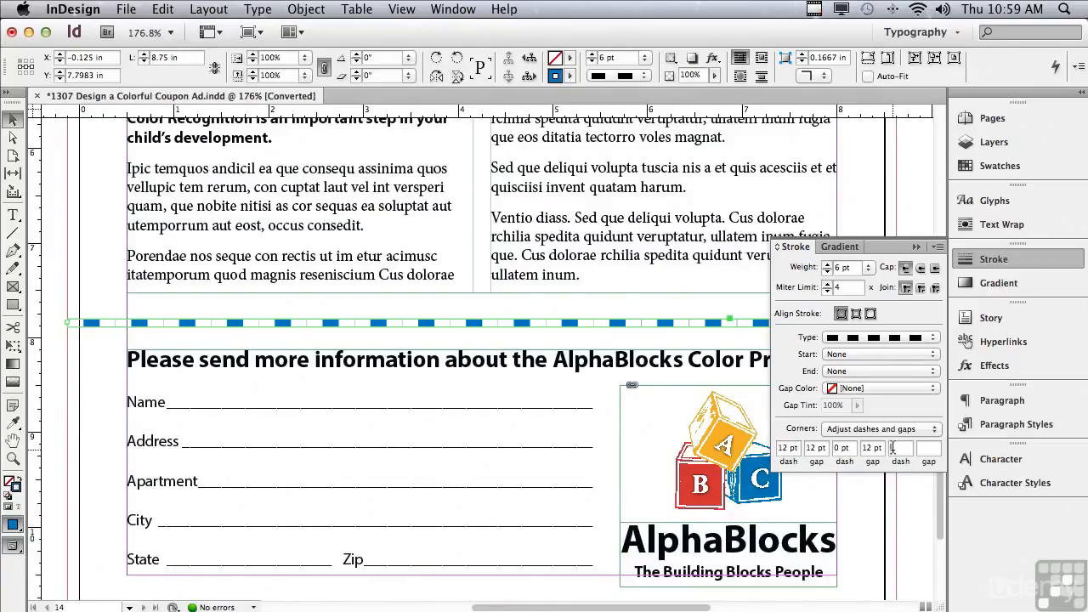
Give the dashed rule round caps and set its gap color to the yellow-orange C=4 M=23 Y=100 K=0 2 swatch.
left_click(920, 269)
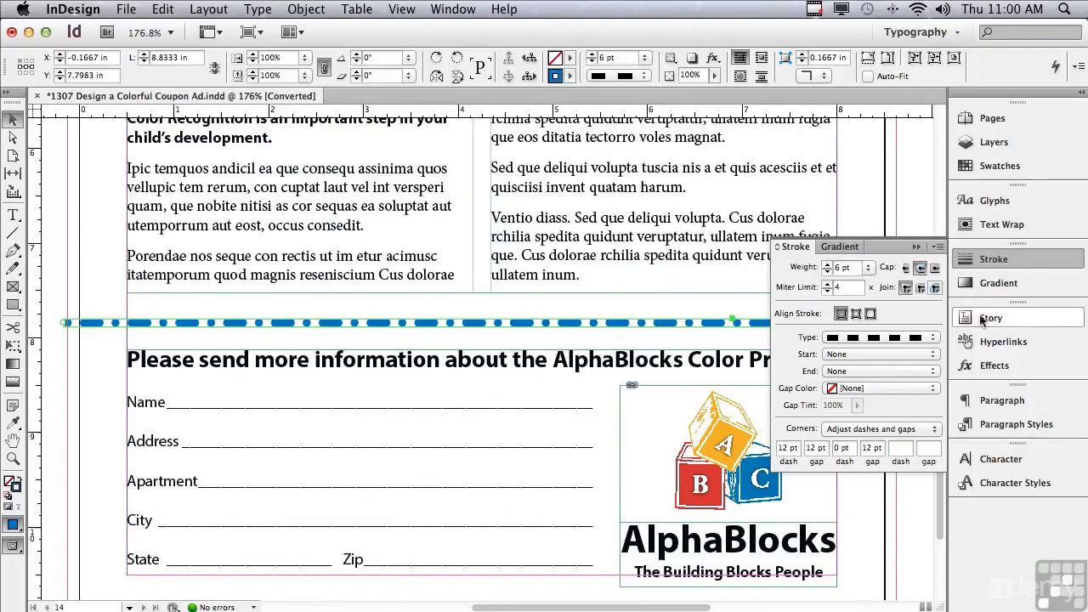
left_click(867, 391)
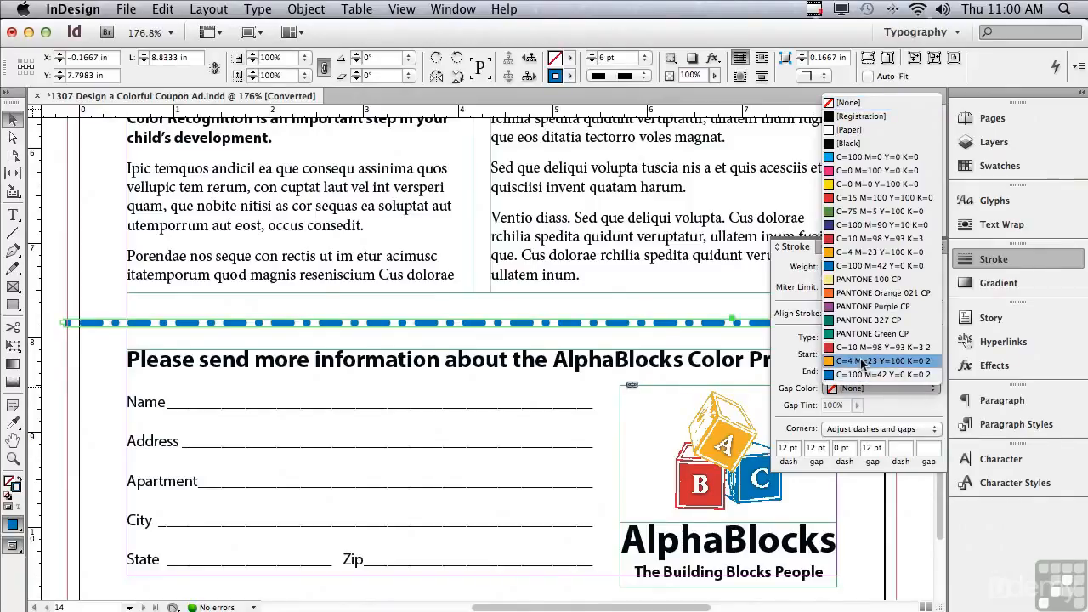
left_click(861, 362)
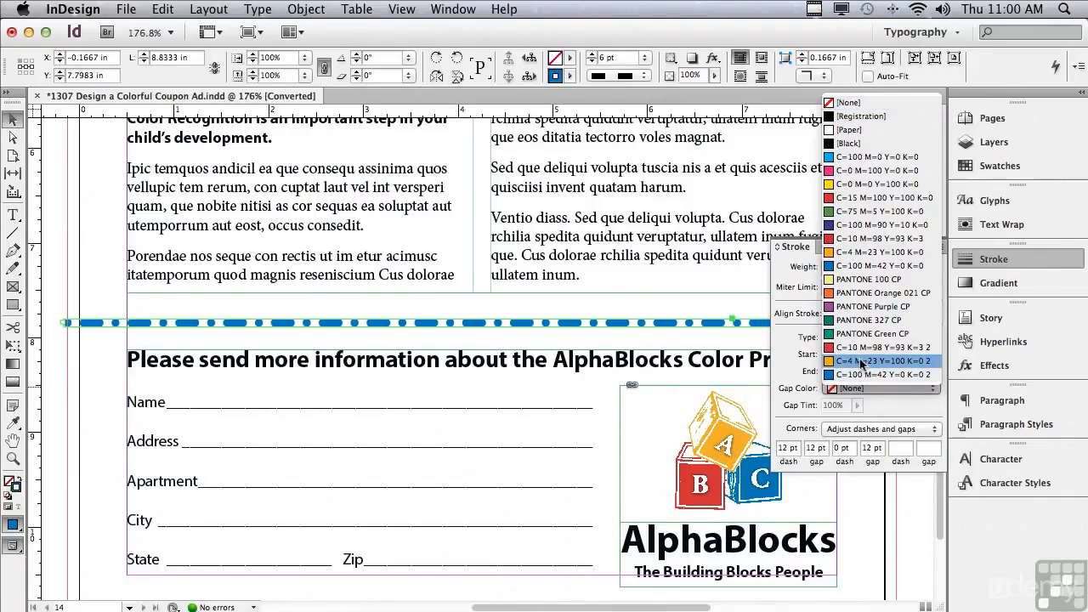